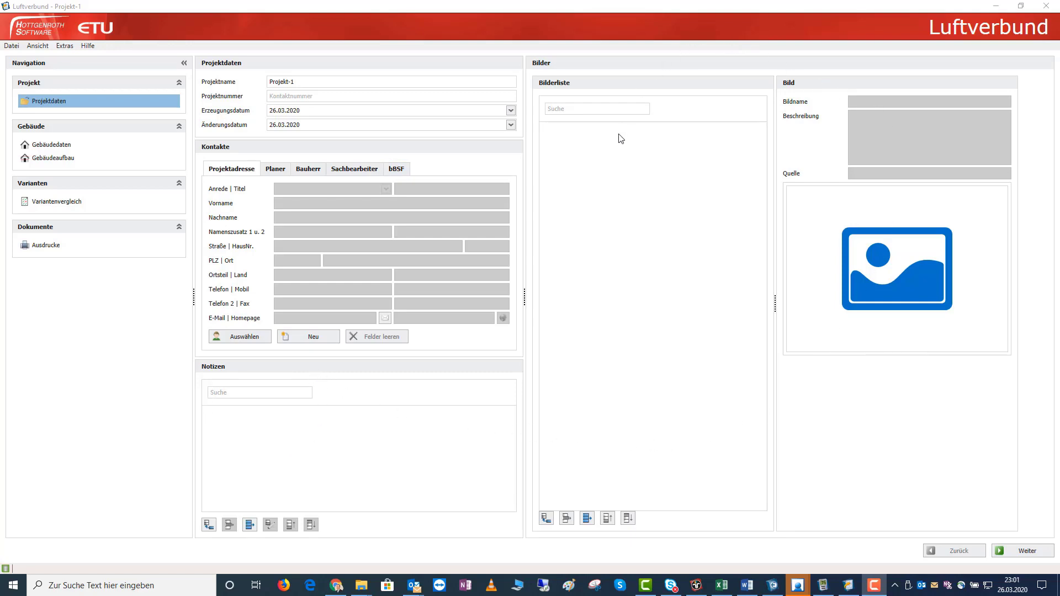
pyautogui.moveTo(920, 273)
pyautogui.click(272, 171)
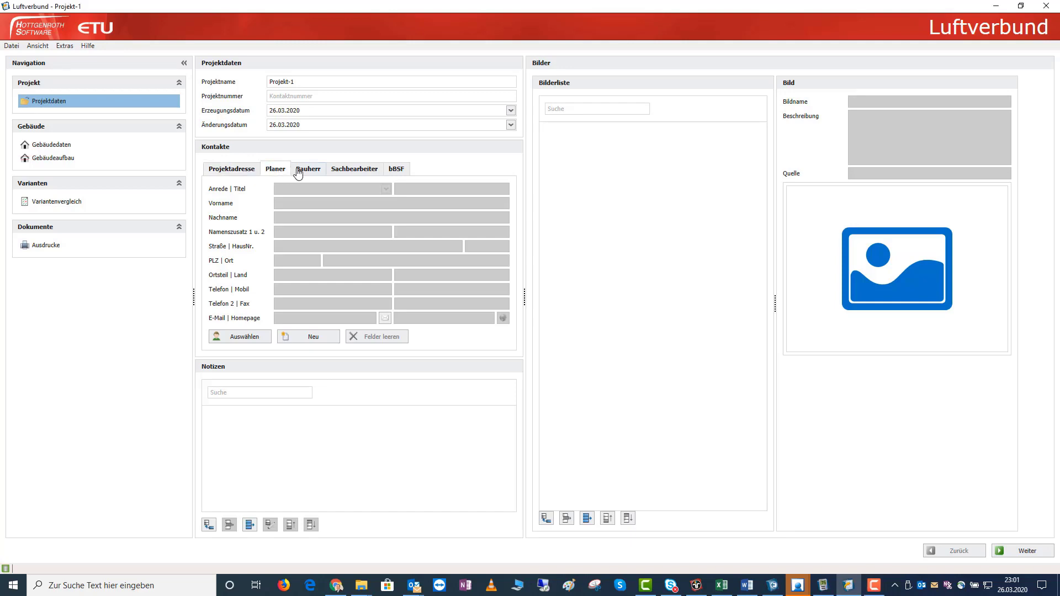
pyautogui.click(303, 173)
pyautogui.click(358, 173)
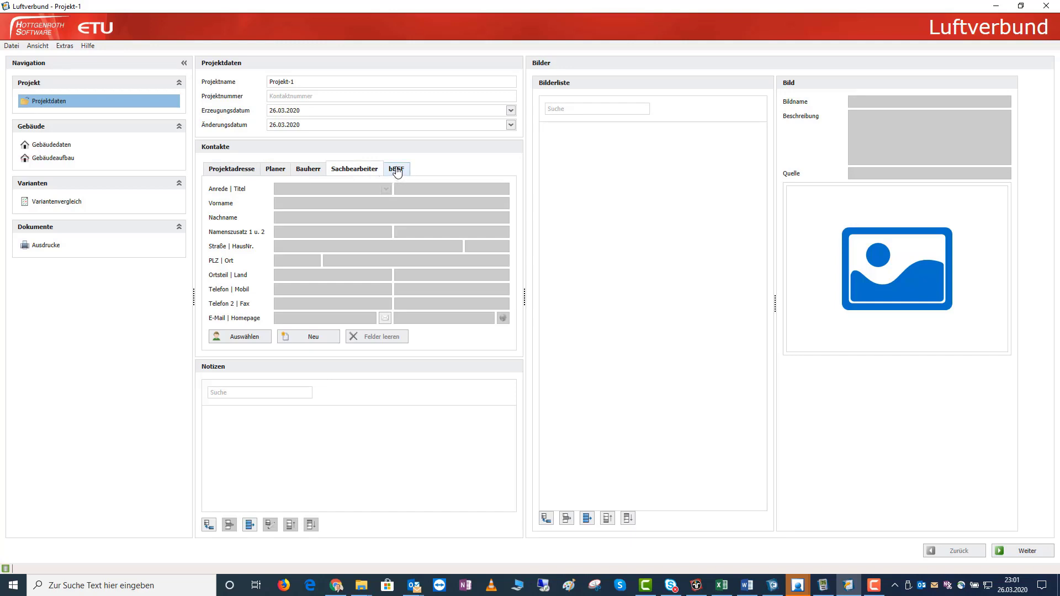
# Step: Fill the project address from the address book by searching for "projekt" and choosing the third matching contact
pyautogui.click(238, 172)
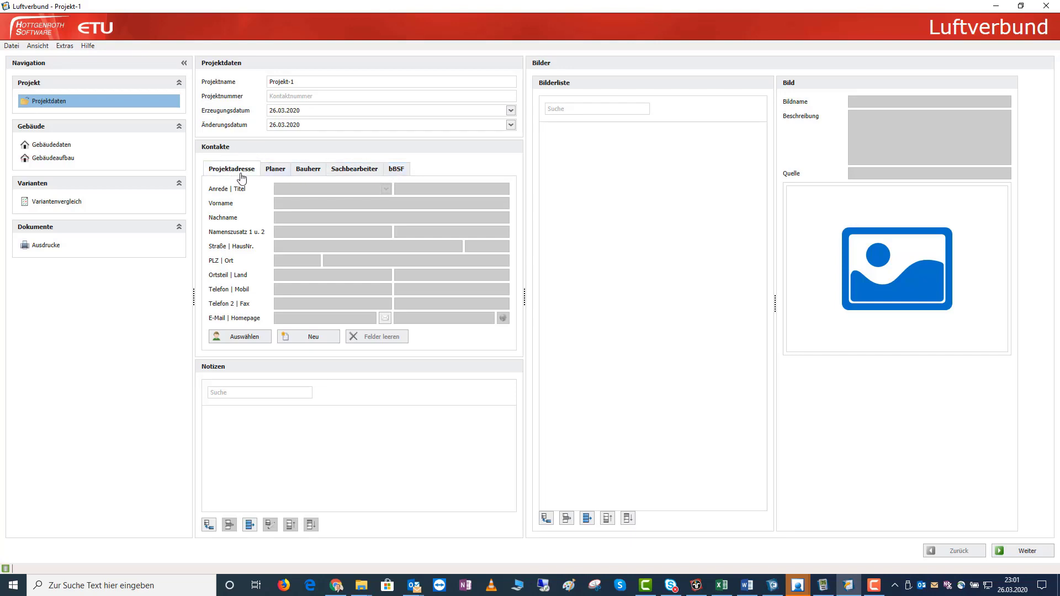
pyautogui.click(237, 338)
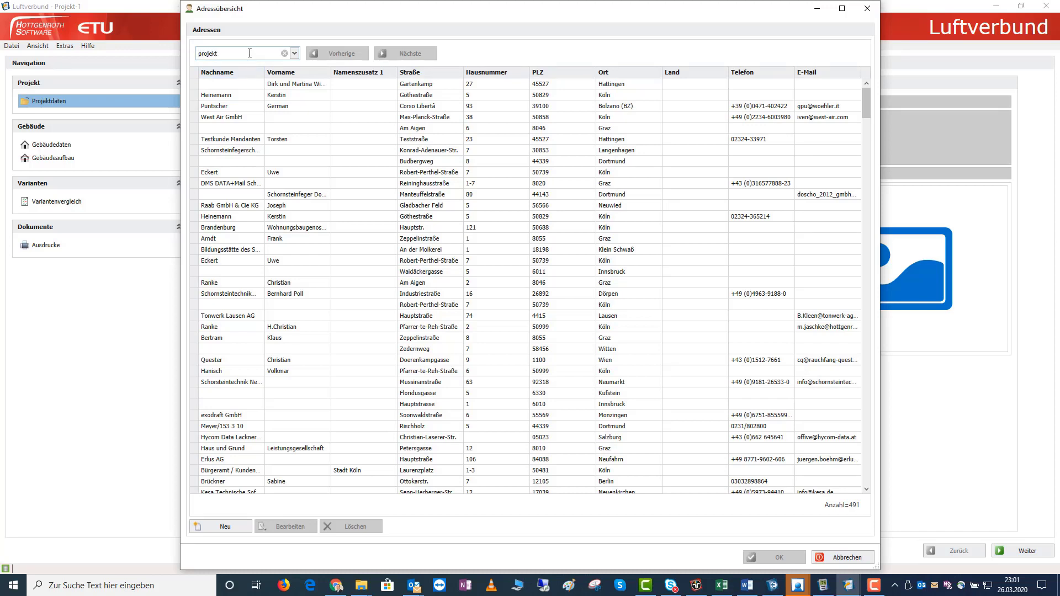
pyautogui.click(299, 106)
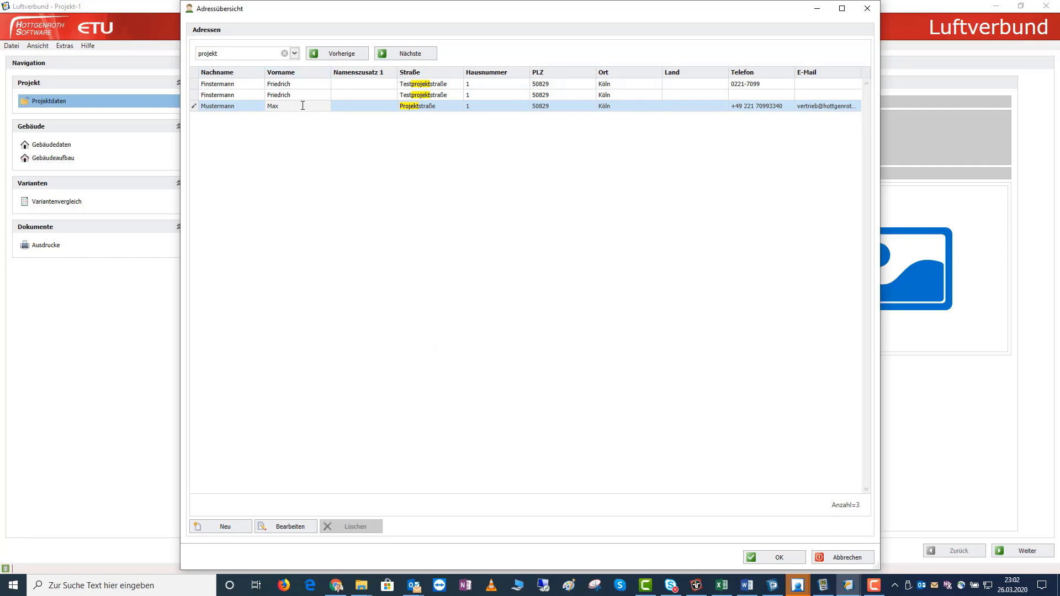
pyautogui.click(788, 559)
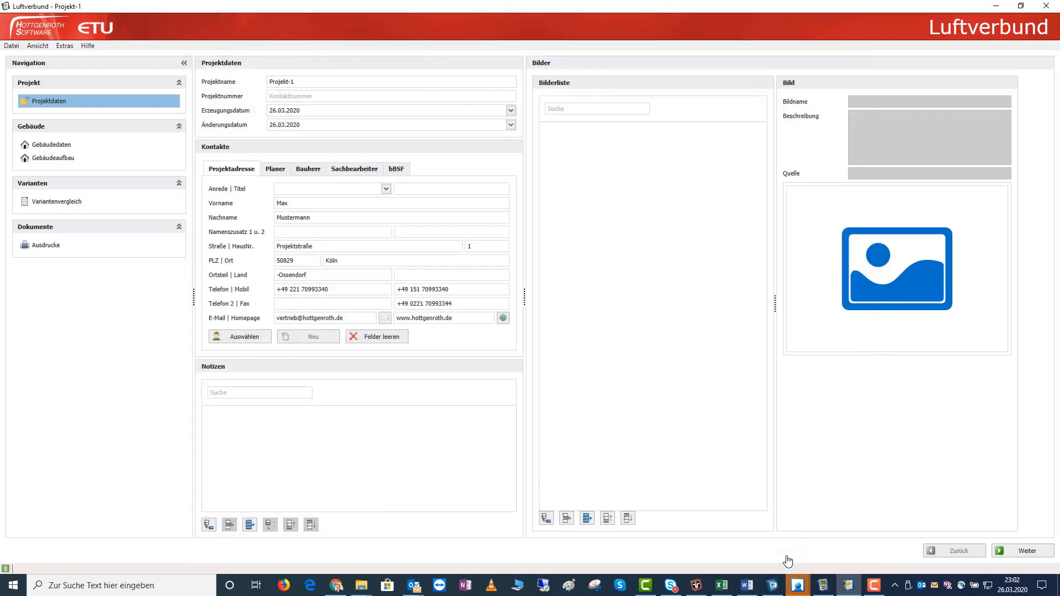
# Step: Create a new Bauherr contact with the salutation Herr and enter the client's first and last name
pyautogui.click(311, 170)
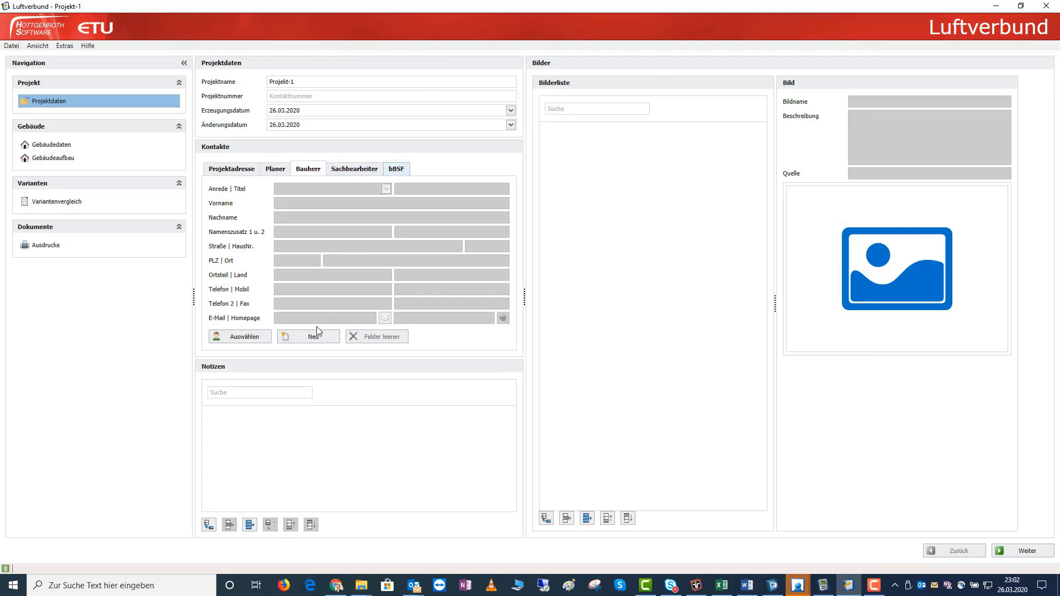
pyautogui.click(311, 339)
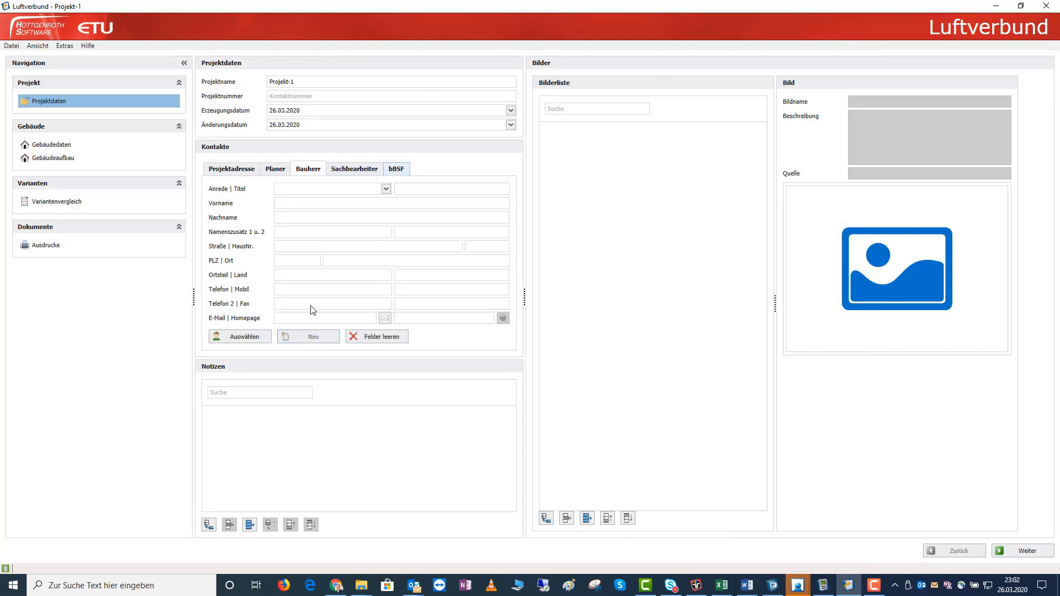
pyautogui.click(386, 190)
pyautogui.click(323, 206)
pyautogui.click(383, 203)
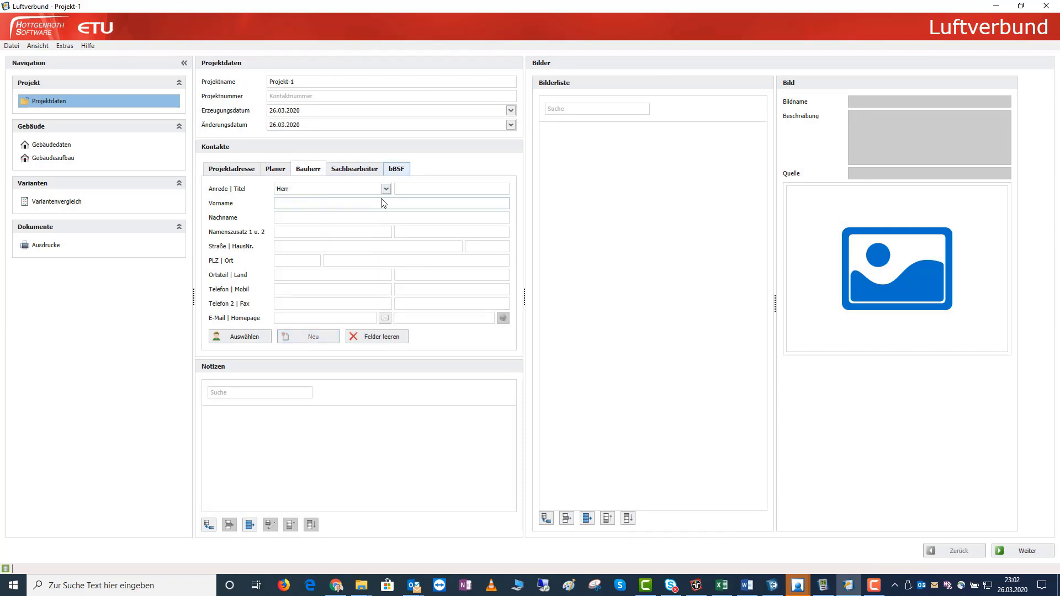
pyautogui.write('Bernd')
pyautogui.press('Tab')
pyautogui.write('Bauherr')
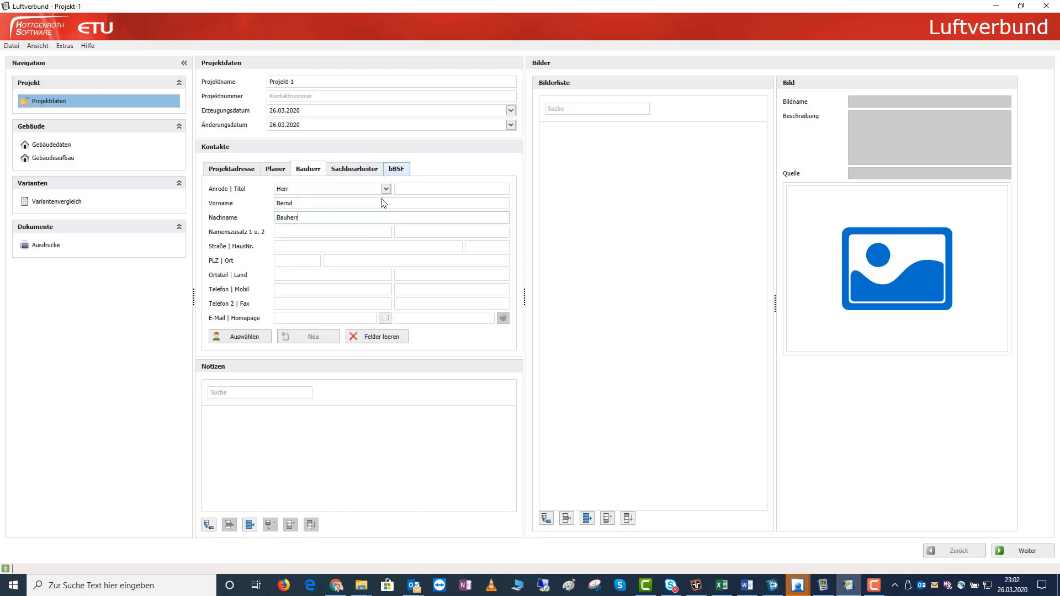
# Step: Enter the Bauherr's street, house number, postal code and city
pyautogui.press('Tab')
pyautogui.press('Tab')
pyautogui.press('Tab')
pyautogui.write('Bauherrenstraße')
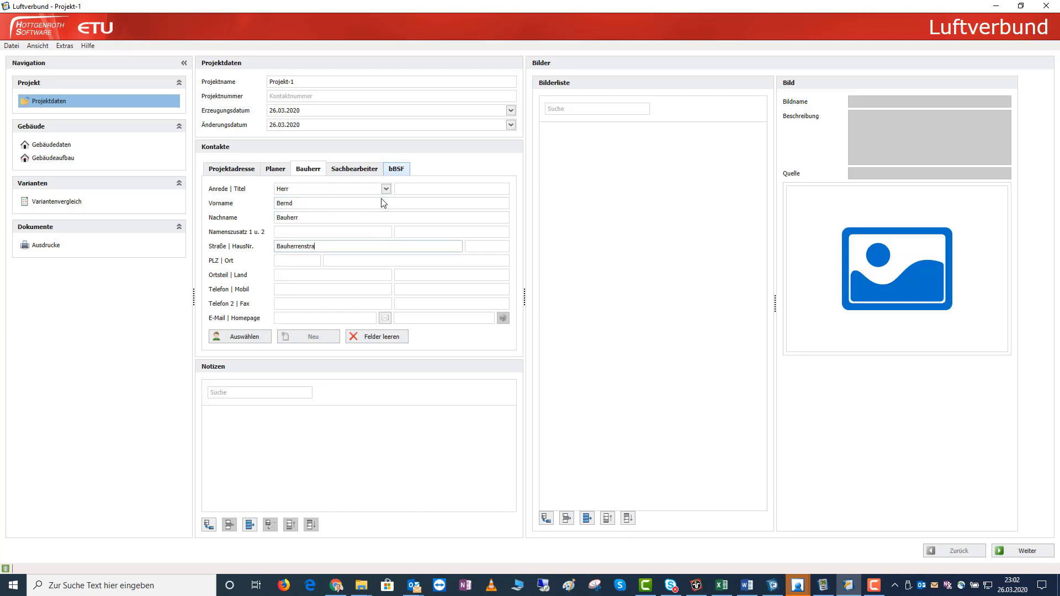
pyautogui.press('Tab')
pyautogui.write('3')
pyautogui.press('Tab')
pyautogui.write('5082')
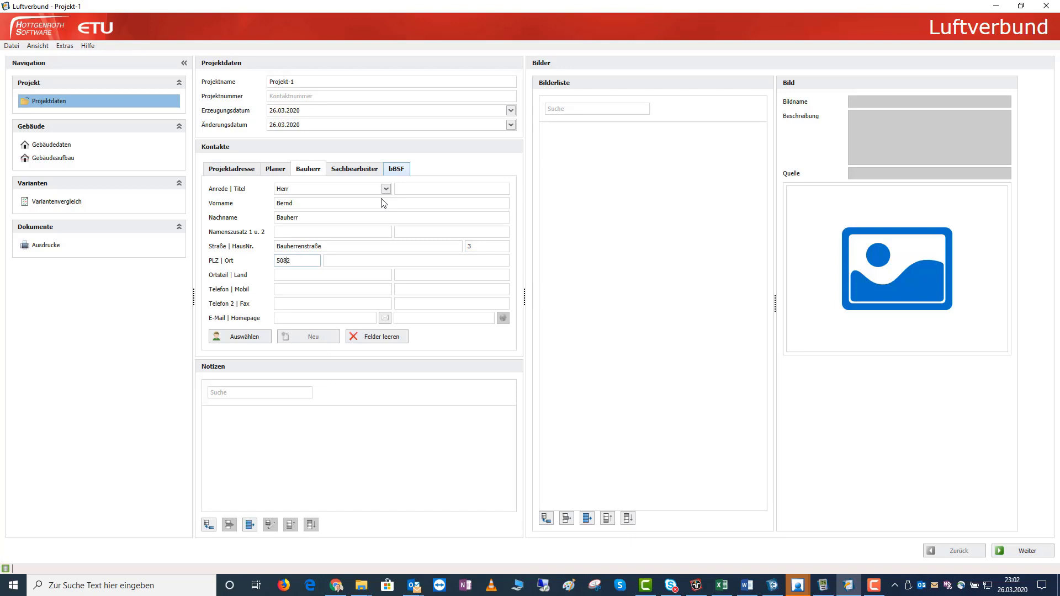
pyautogui.write('9')
pyautogui.press('Tab')
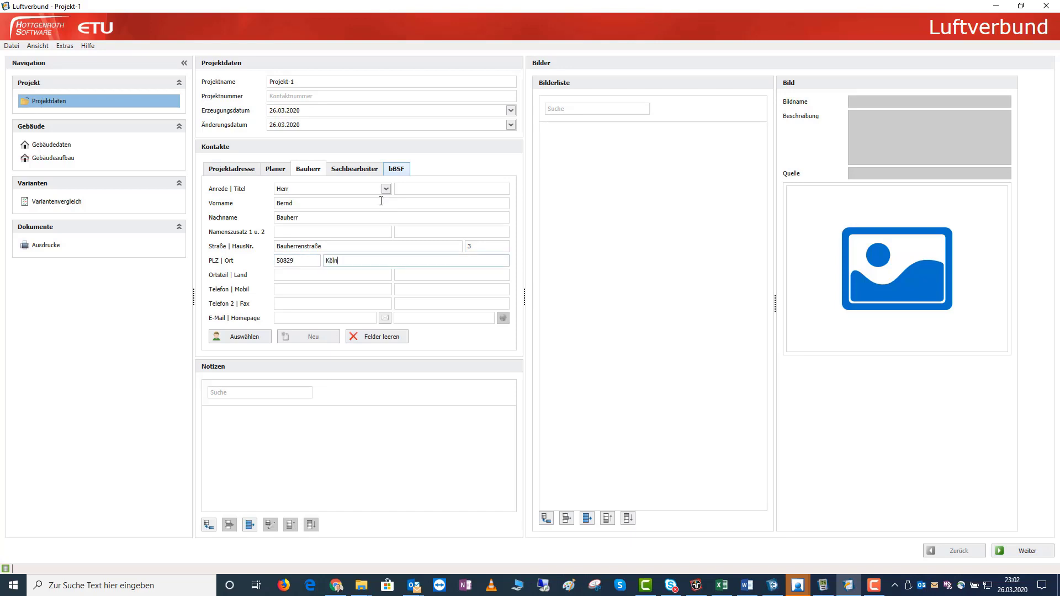
pyautogui.click(338, 273)
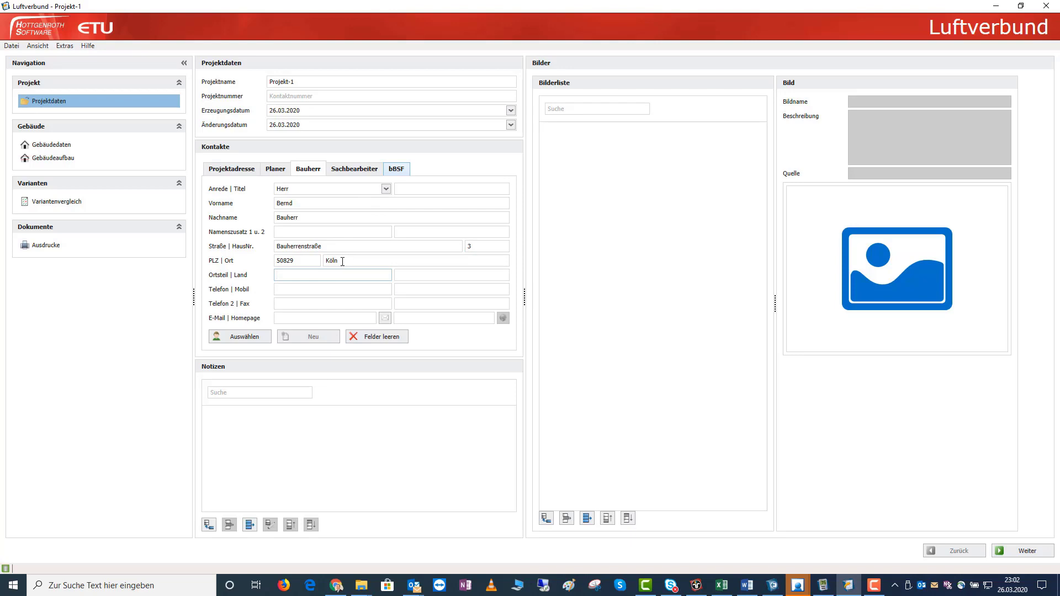
pyautogui.press('F10')
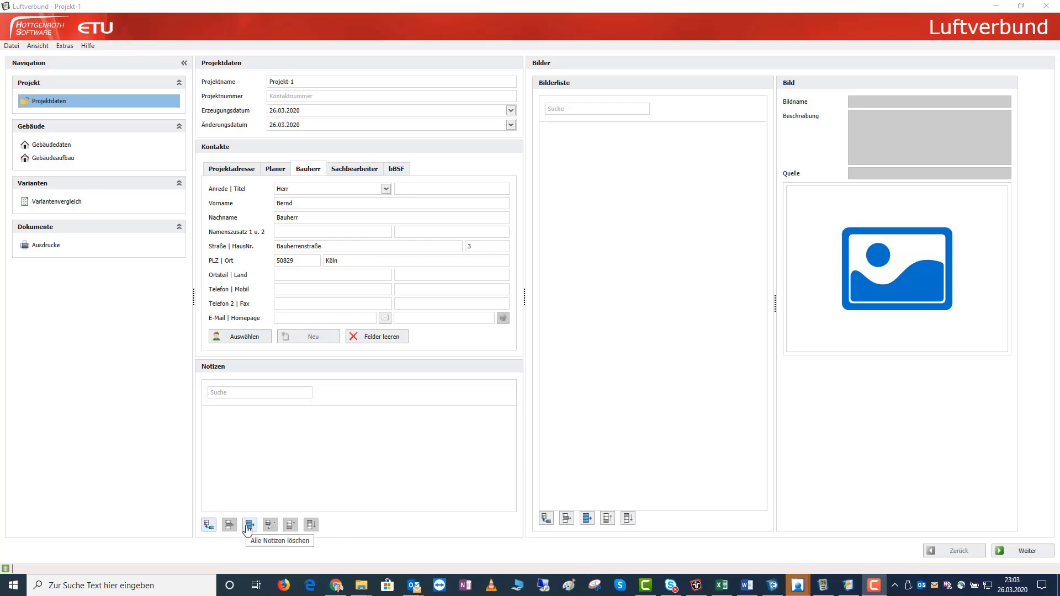
# Step: Add a project note with the subject "Grund der Überprüfung" and the content "Neuer Kaminofen im EG Wohnzimmer"
pyautogui.click(208, 525)
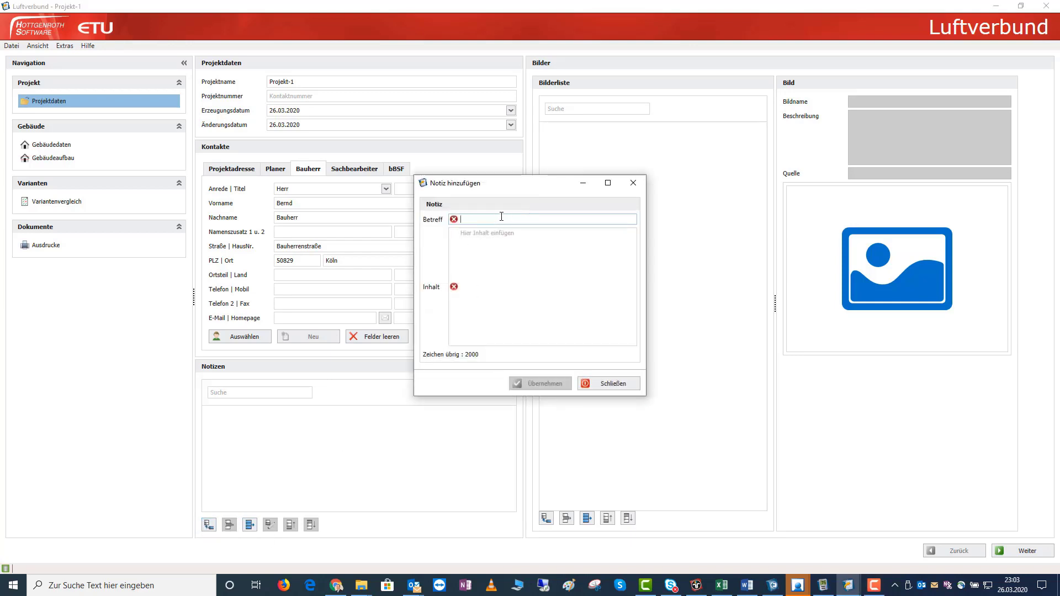
pyautogui.write('Grund der Überprüfung')
pyautogui.press('Tab')
pyautogui.write('Neuer Kaminofen i')
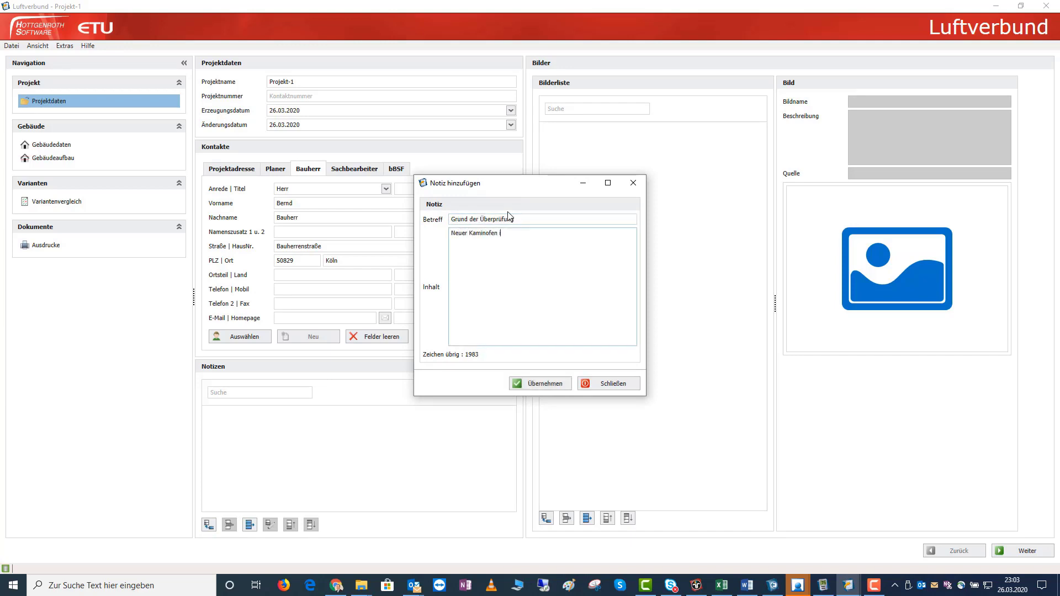
pyautogui.write('m EG Wohnzimmer')
pyautogui.click(534, 383)
pyautogui.click(265, 390)
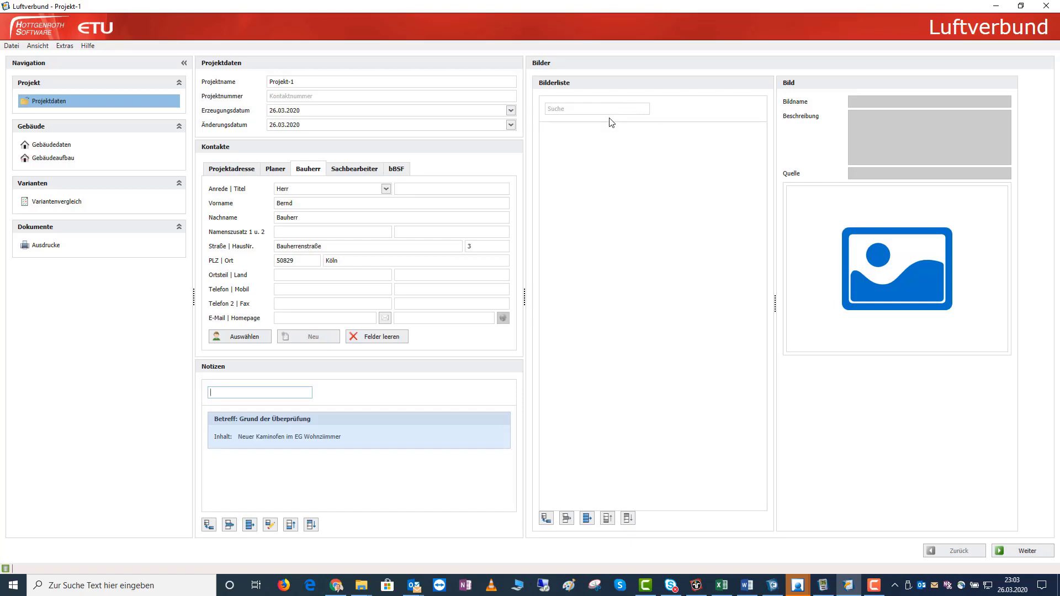
# Step: Add the floor plan images Zeichnung_Einfamilienhaus_EG.jpg and Zeichnung_Einfamilienhaus_OG.jpg from the USB disk to the project's image list
pyautogui.click(546, 520)
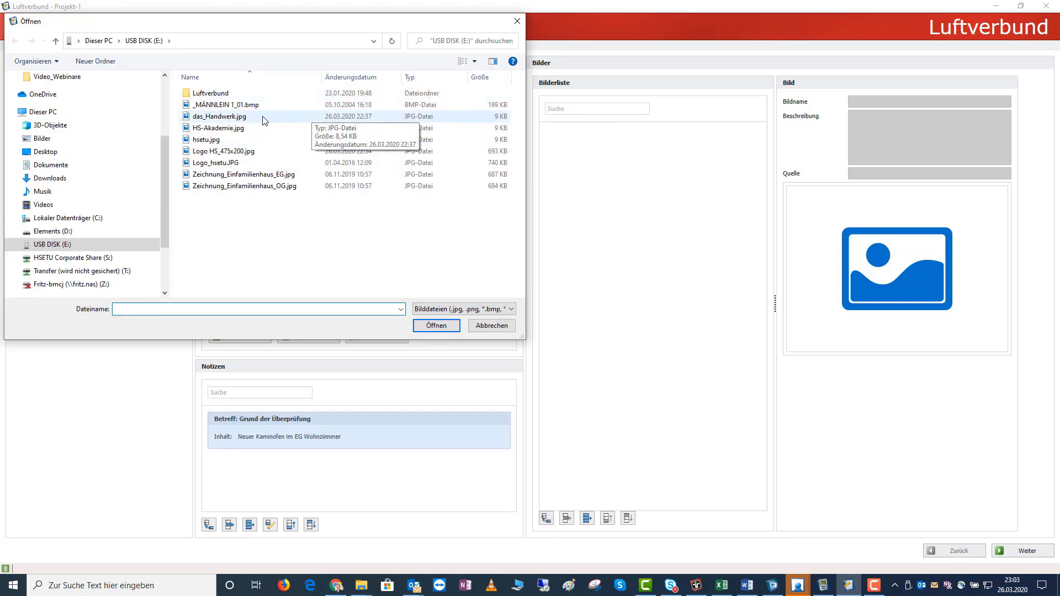
pyautogui.click(224, 174)
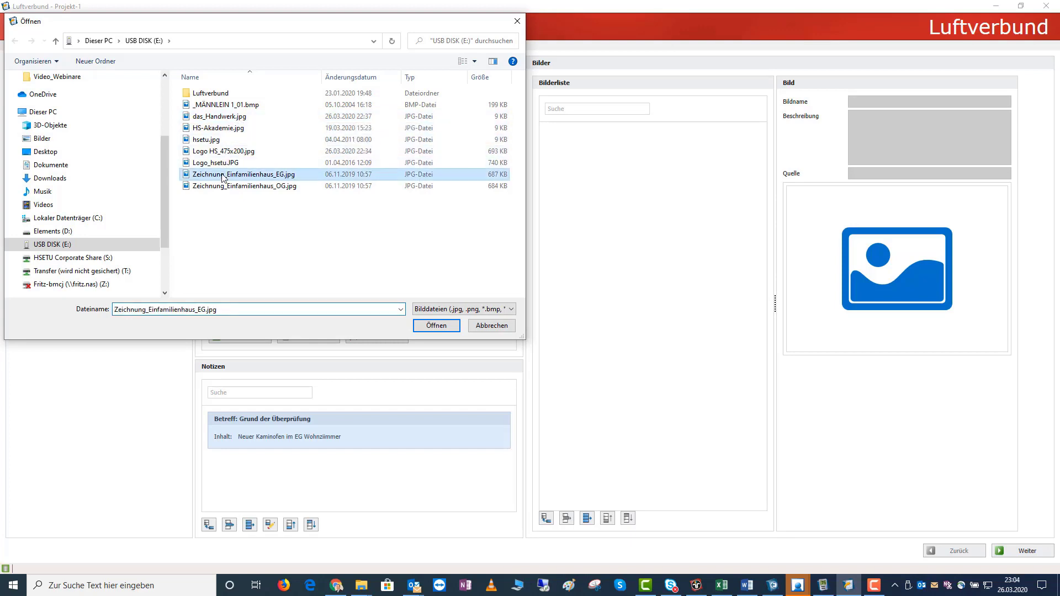
pyautogui.click(433, 326)
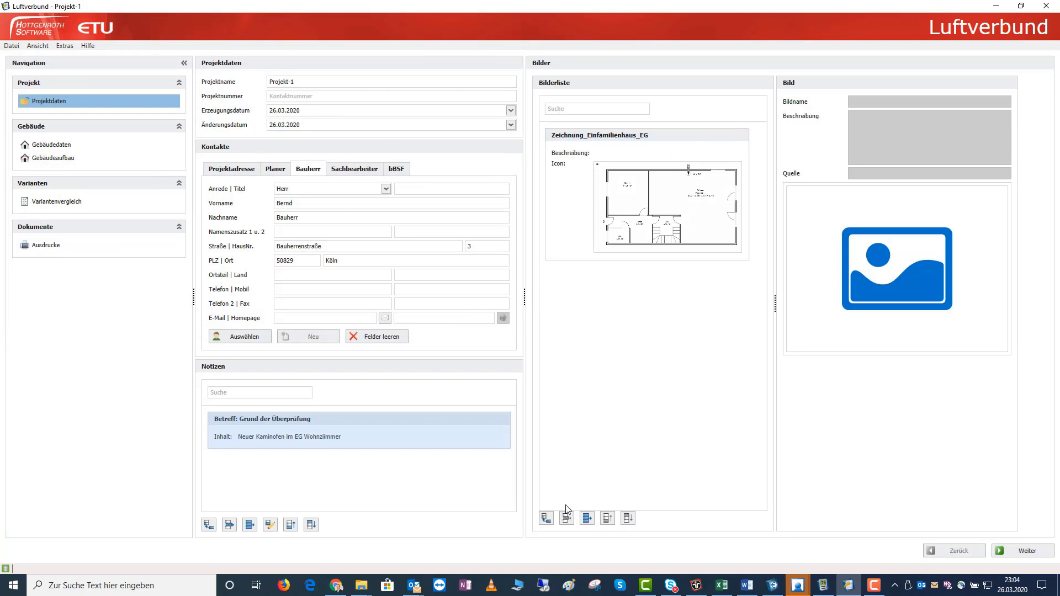
pyautogui.click(546, 518)
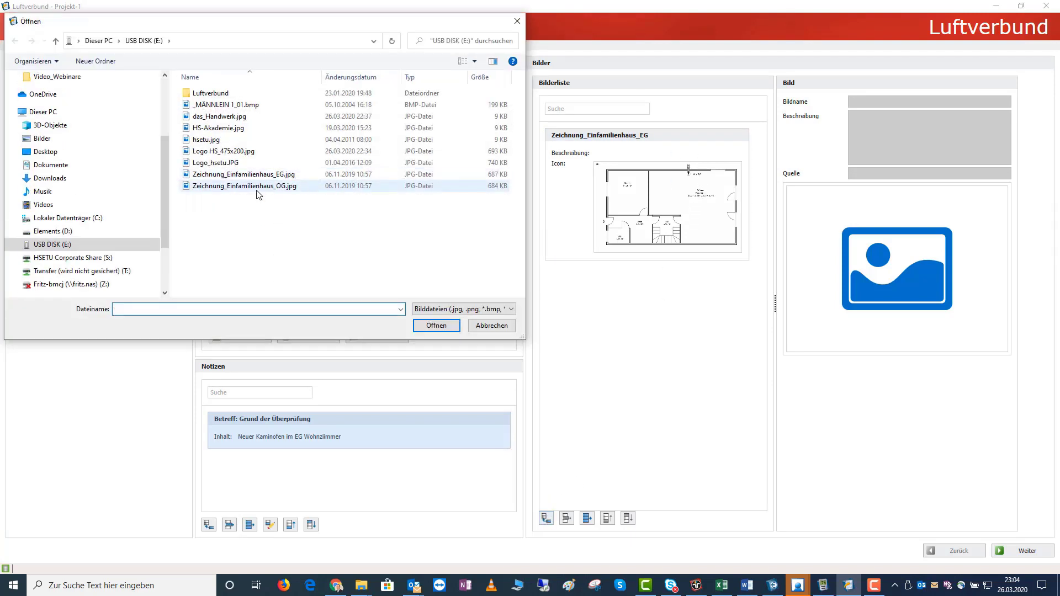
pyautogui.click(257, 186)
pyautogui.click(437, 326)
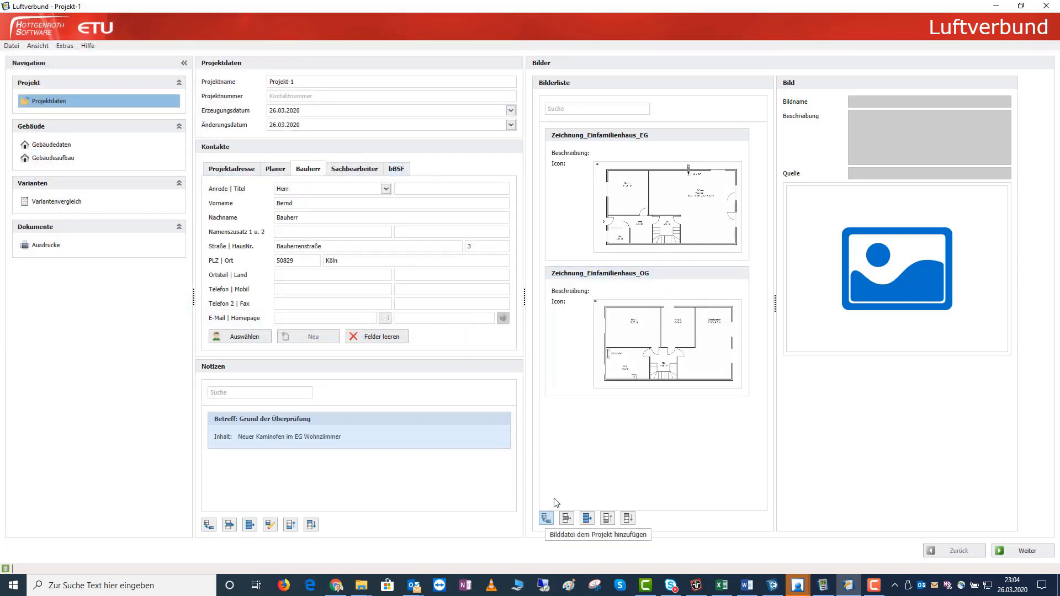
# Step: Add the image _MÄNNLEIN 1_01.bmp from the USB disk to the project's image list
pyautogui.click(546, 518)
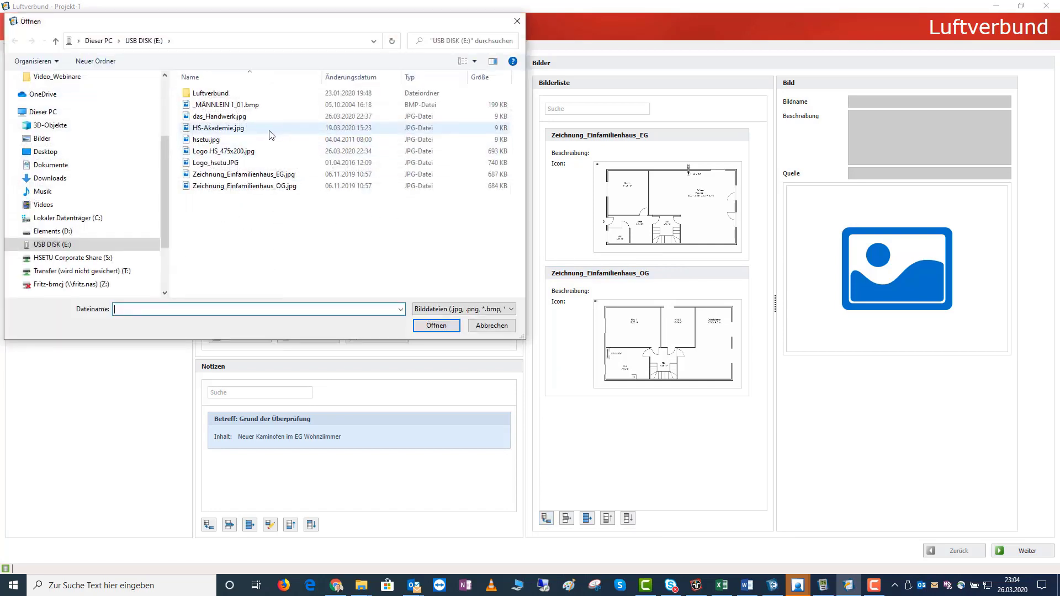
pyautogui.click(233, 106)
pyautogui.click(442, 326)
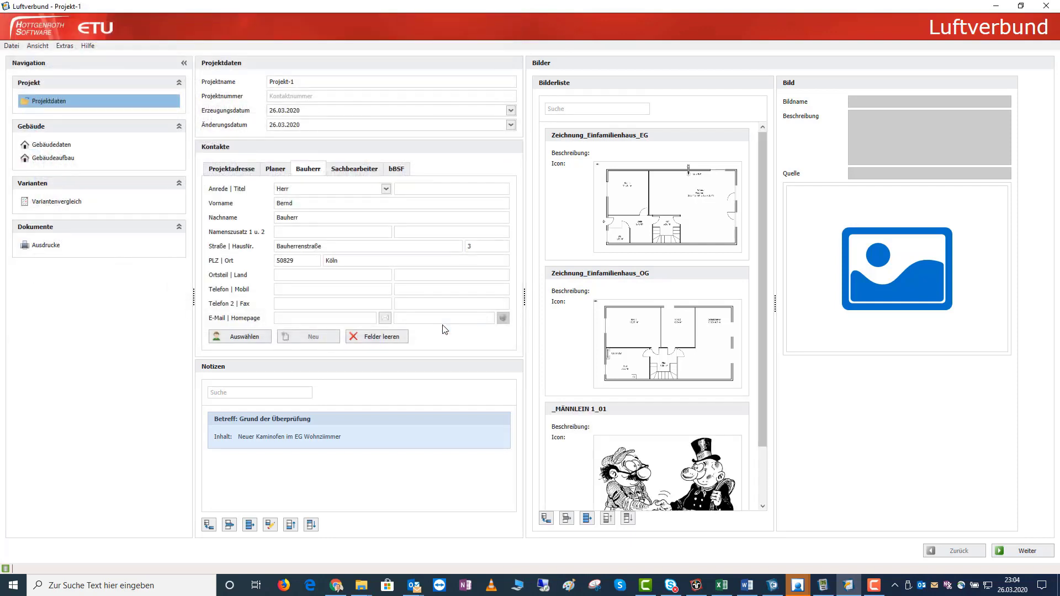
pyautogui.scroll(-2, 763, 198)
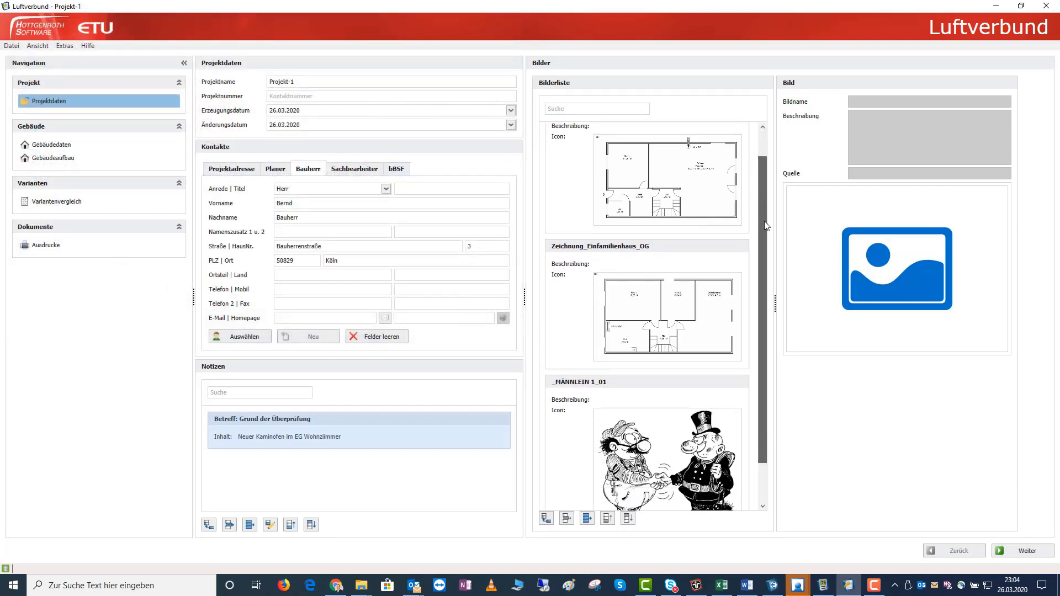
pyautogui.scroll(3, 779, 218)
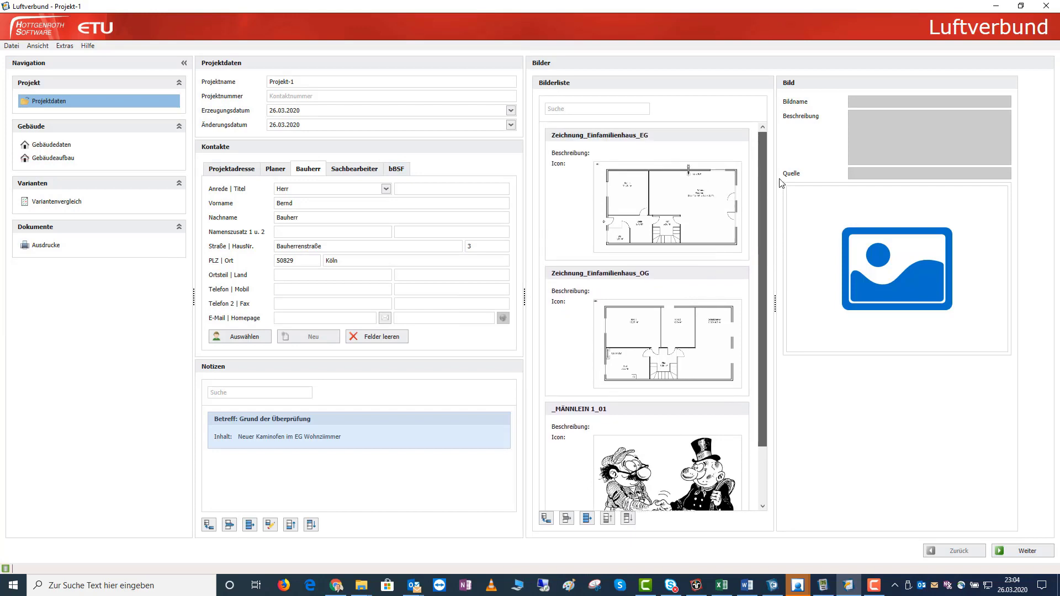
# Step: Enter the description "Grundriß EG" for the image Zeichnung_Einfamilienhaus_EG
pyautogui.click(626, 194)
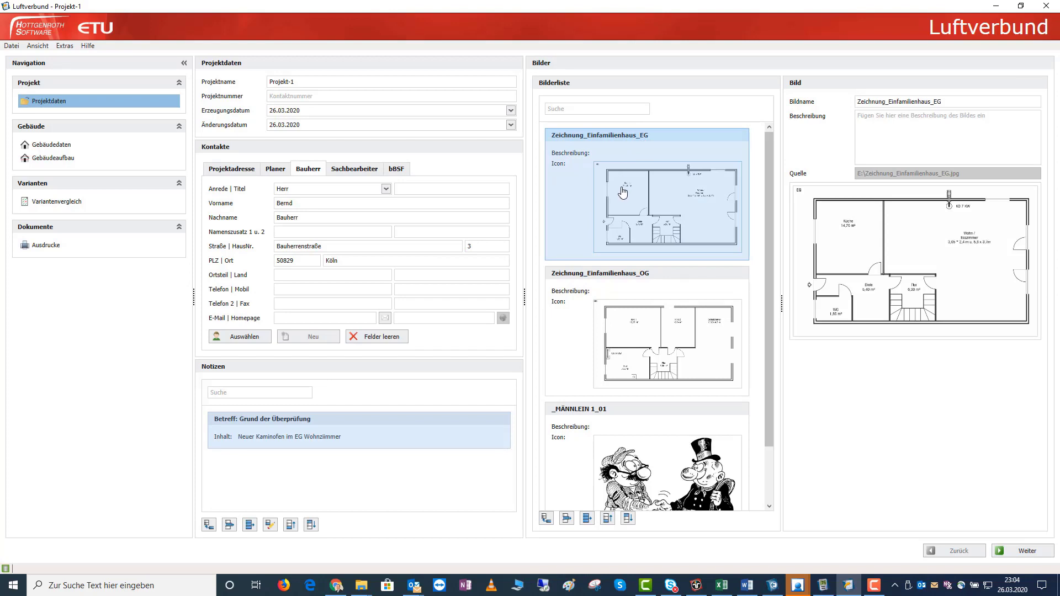
pyautogui.click(881, 128)
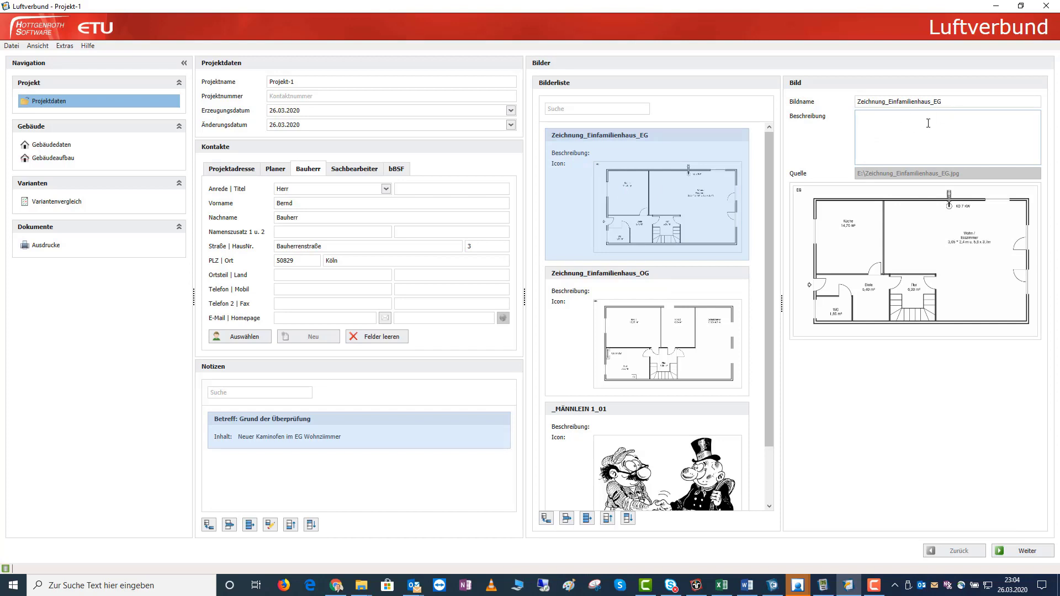
pyautogui.write('Grundriß EG')
pyautogui.press('Return')
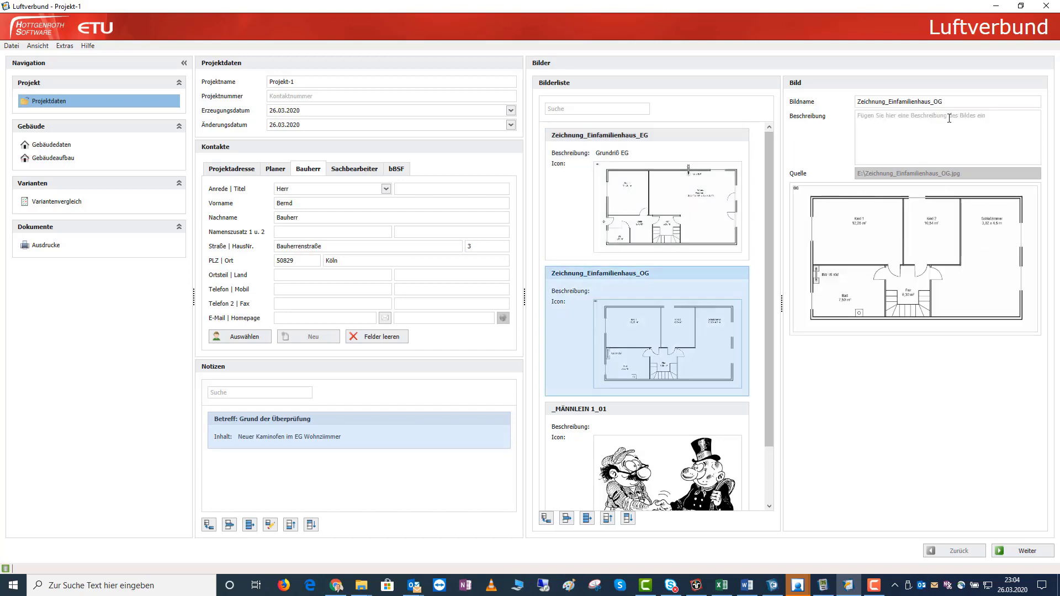
# Step: Enter the description "Grundriß OG" for the image Zeichnung_Einfamilienhaus_OG and continue to the next page
pyautogui.write('Grundriß OG')
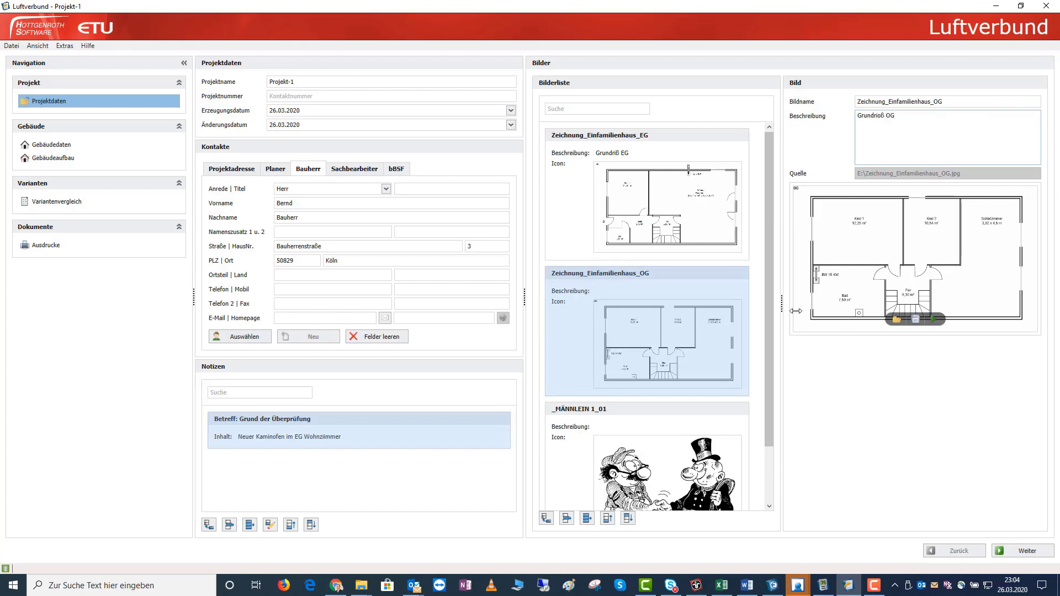
pyautogui.press('F10')
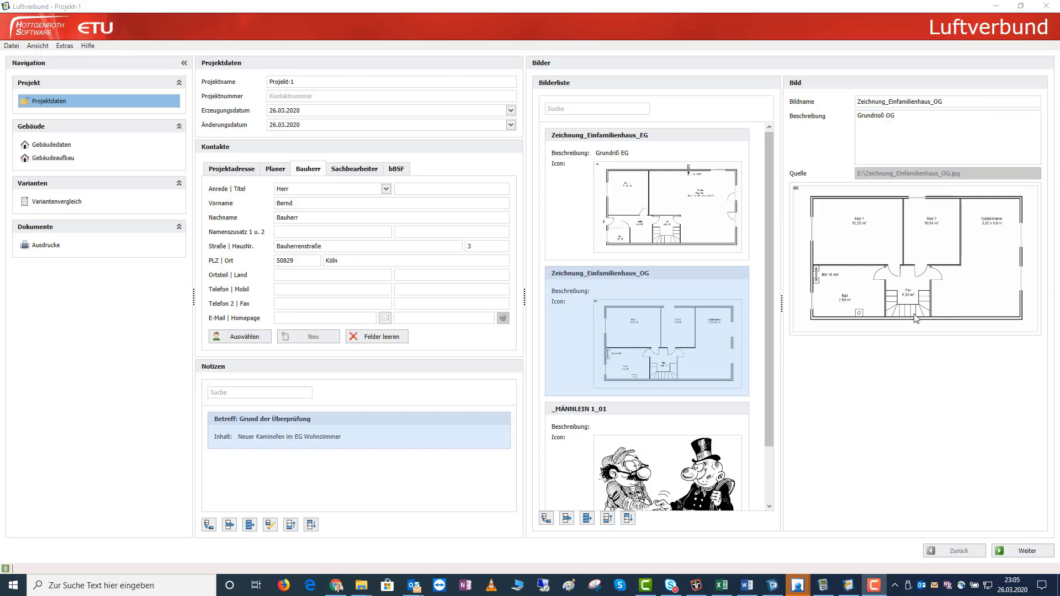
pyautogui.click(1023, 553)
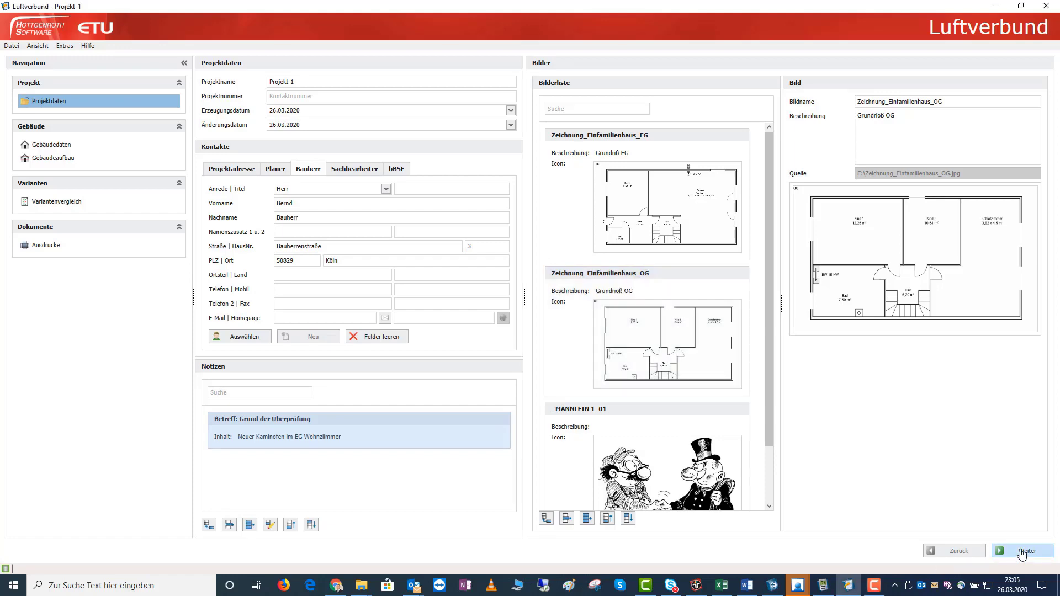